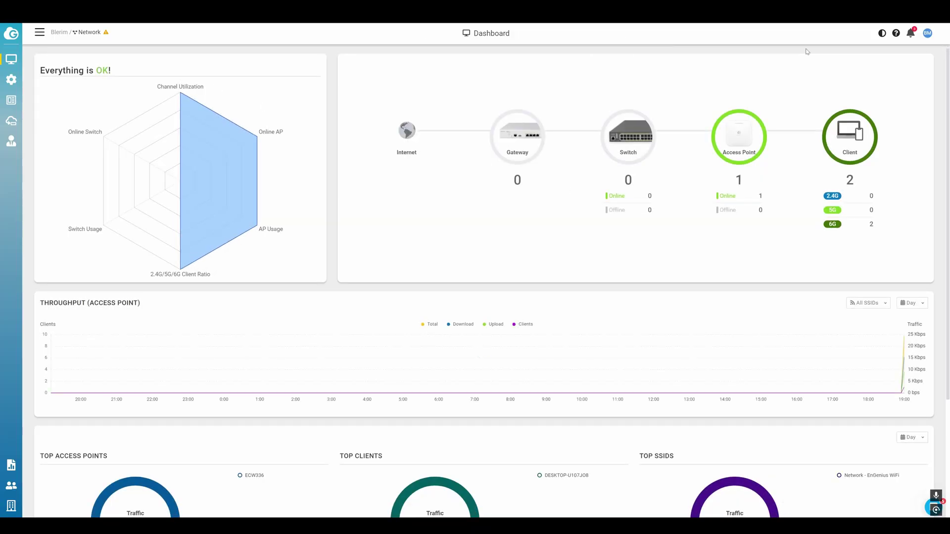
Step: Review the dashboard's network status, daily access point throughput, and top access points, clients, SSIDs and device operating systems
mouse_move(179, 133)
scroll(606, 303, down, 3)
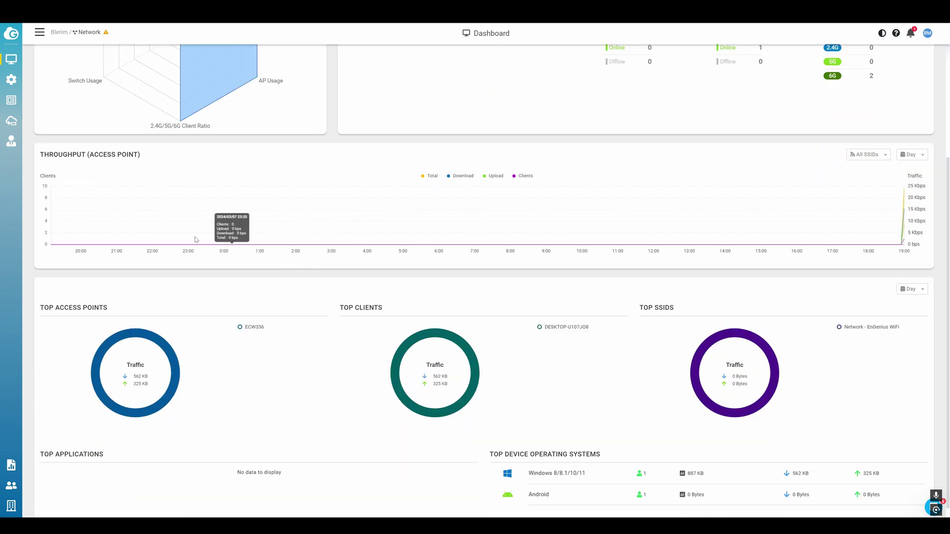
scroll(791, 219, down, 1)
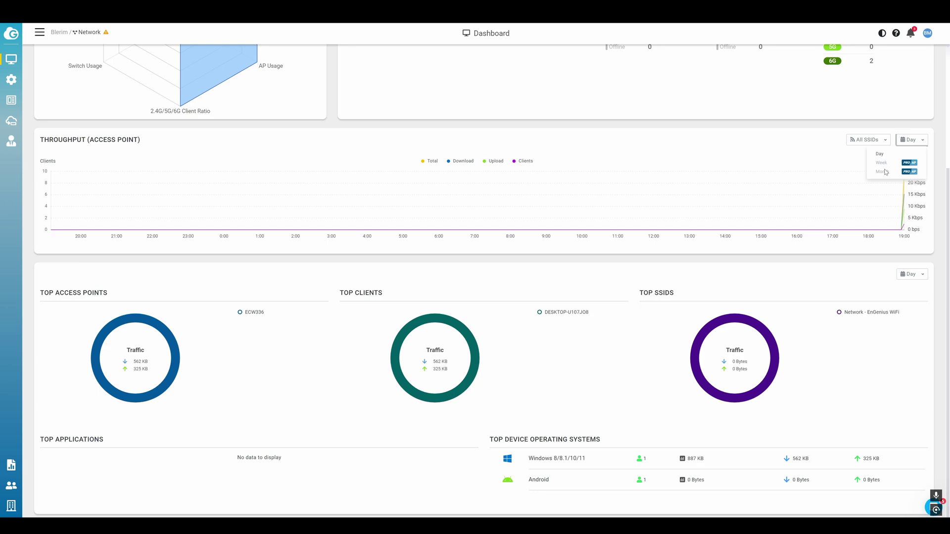
click(880, 156)
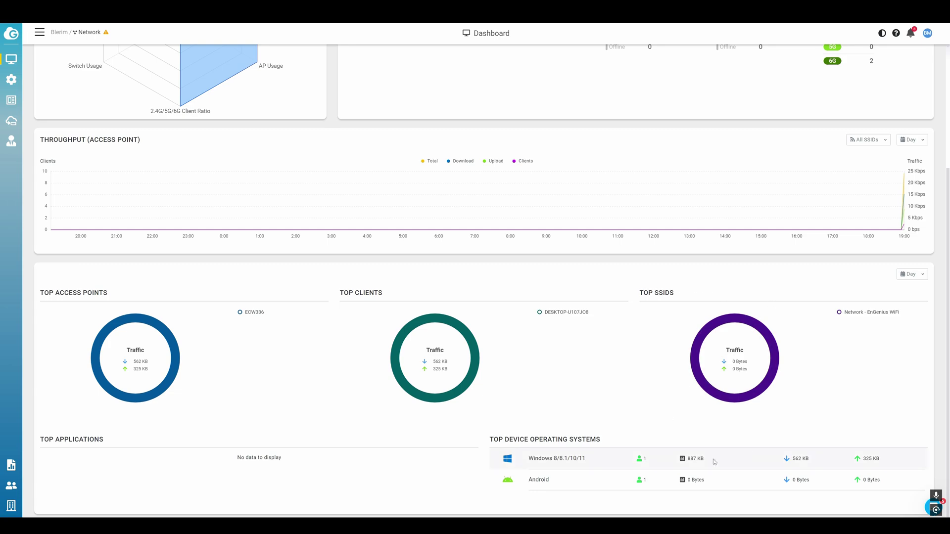
scroll(297, 272, up, 2)
Step: Look through the management pages from Access Points to VPN Status and open the wireless client list
mouse_move(12, 58)
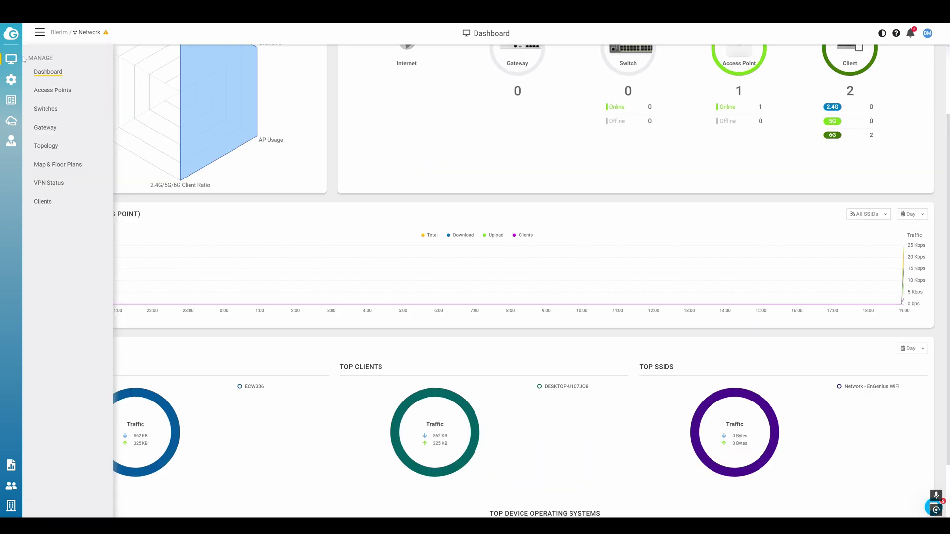
click(55, 92)
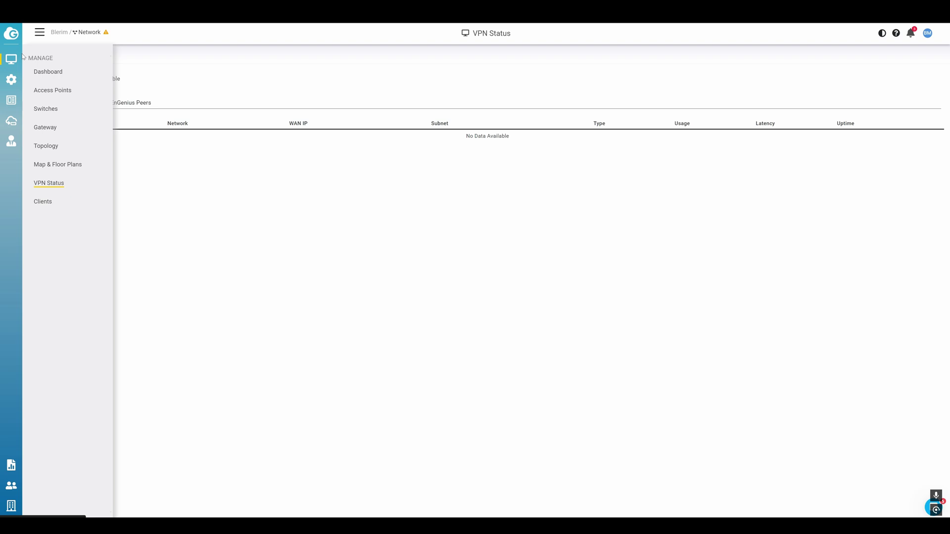
mouse_move(11, 59)
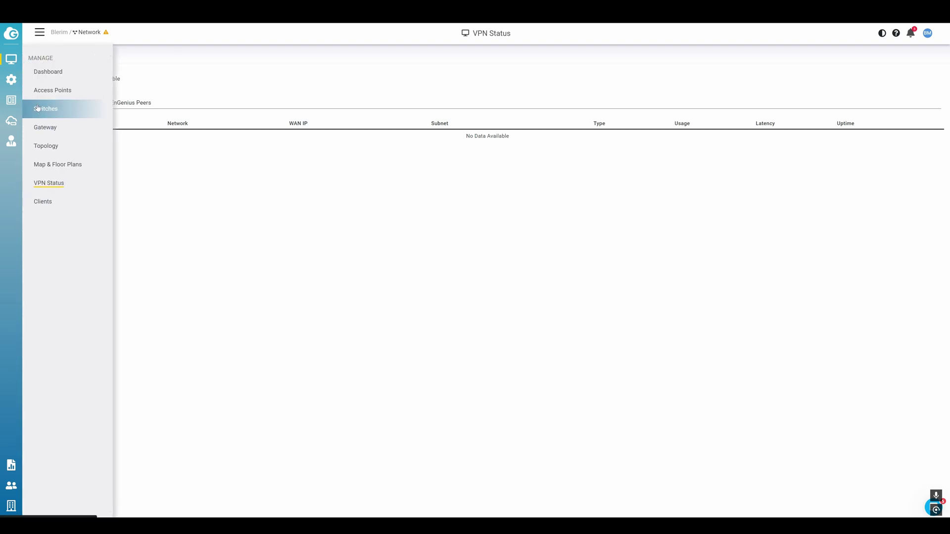
click(60, 202)
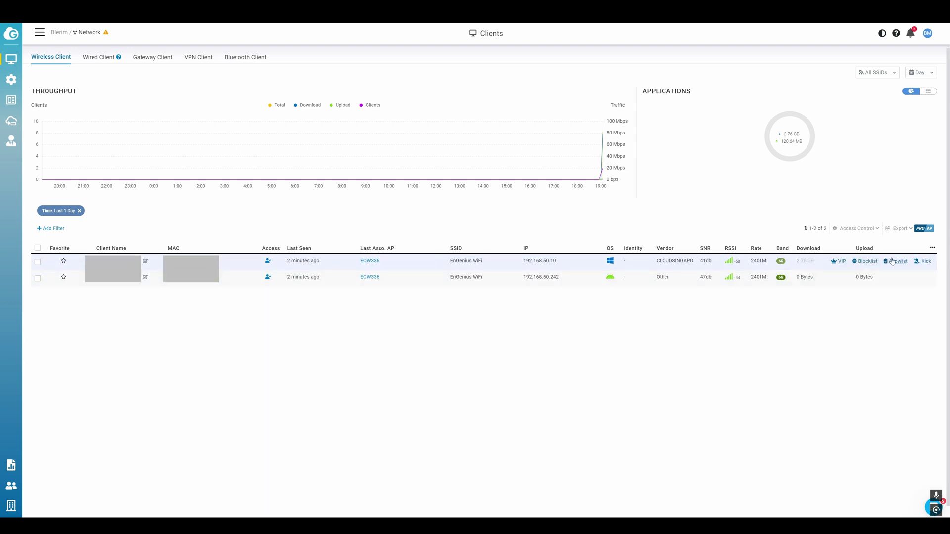
Step: Open the wireless settings of the EnGenius WiFi SSID from the access point configuration
mouse_move(17, 81)
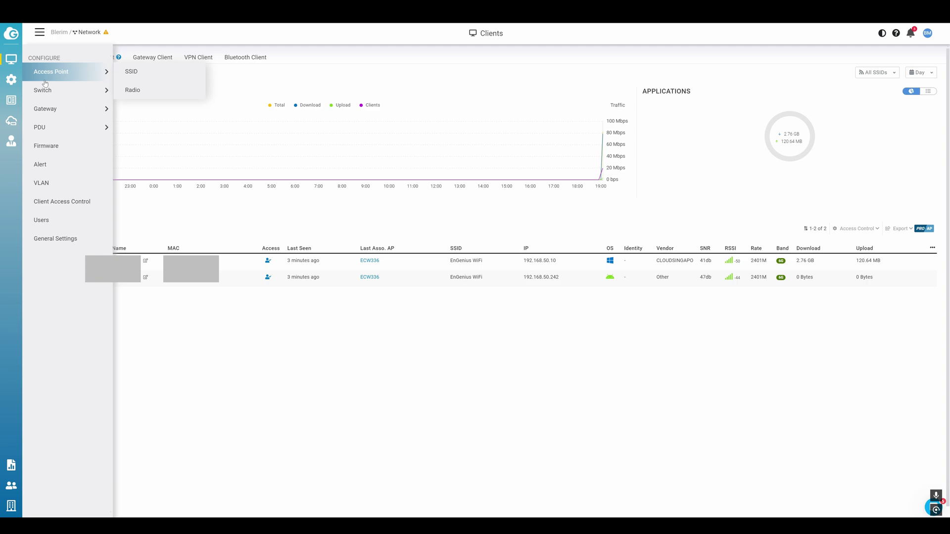
mouse_move(64, 73)
click(132, 74)
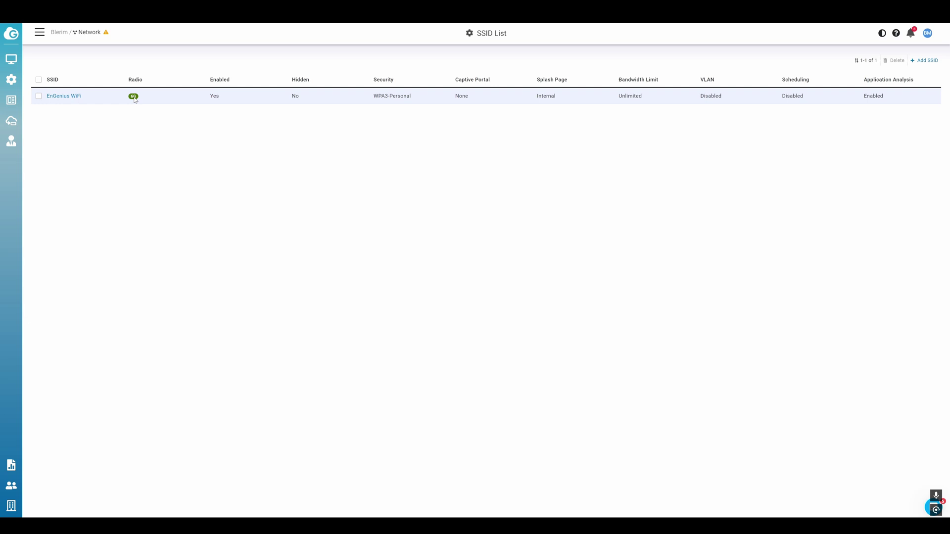
click(62, 96)
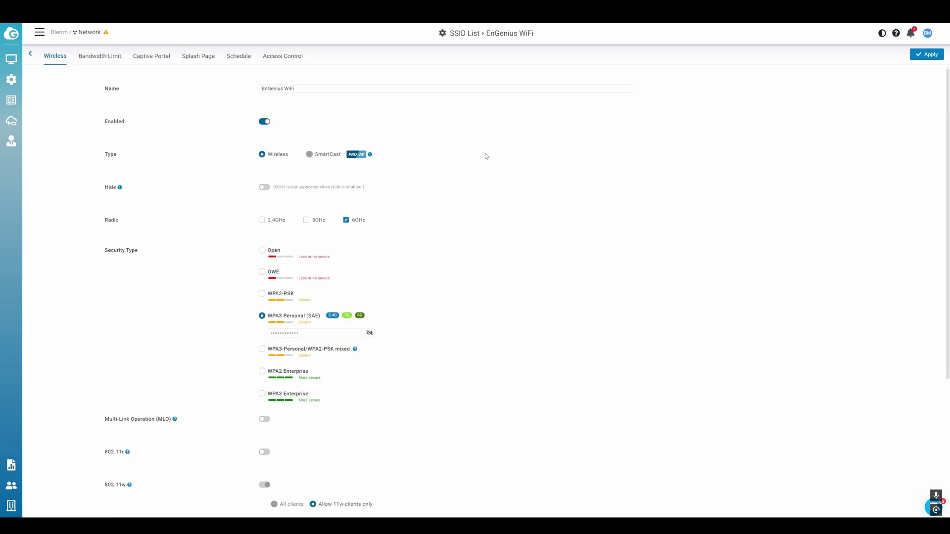
scroll(498, 188, down, 1)
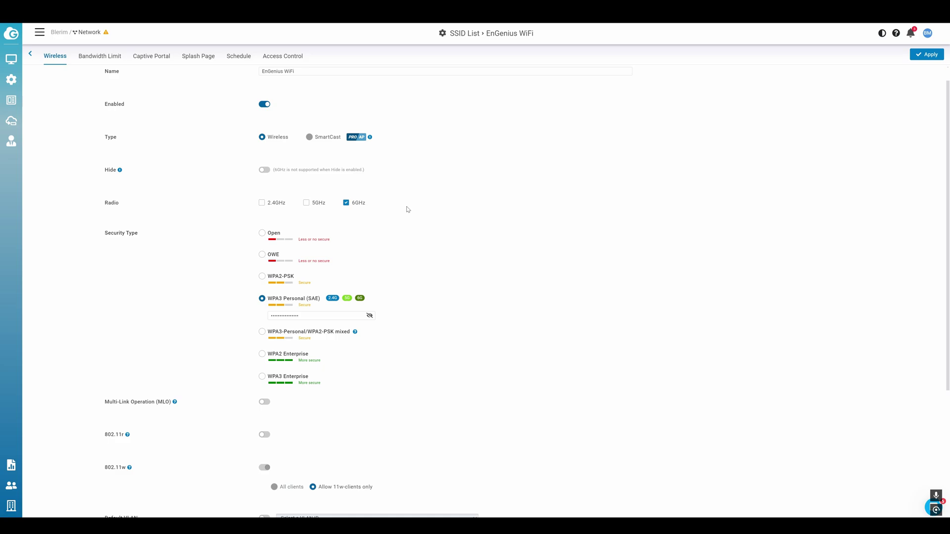
scroll(408, 210, up, 1)
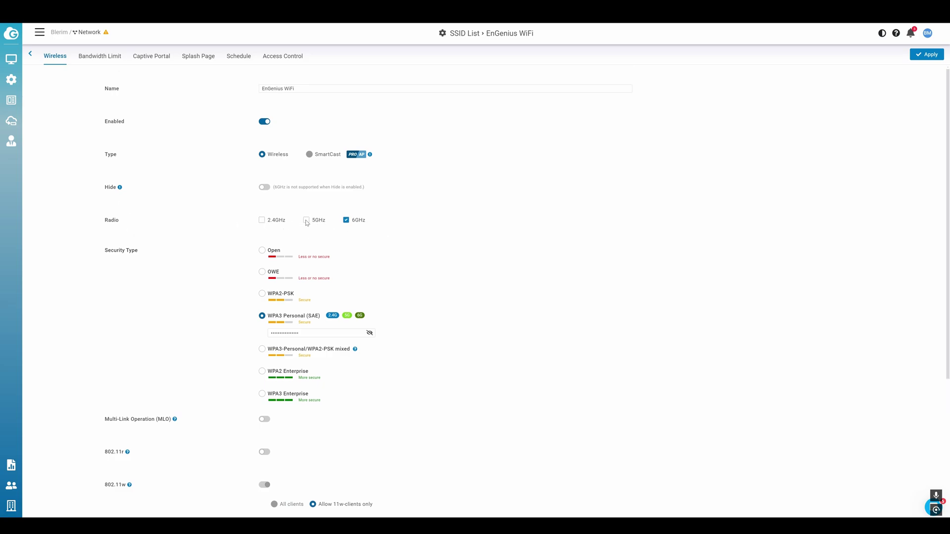
Step: Select the 2.4GHz and 5GHz radios in addition to 6GHz for the EnGenius WiFi SSID
click(307, 221)
double_click(262, 222)
click(261, 220)
Step: Review the SSID's security types, Multi-Link Operation, 802.11r/w, VLAN, client IP addressing and application analysis options
scroll(250, 157, down, 3)
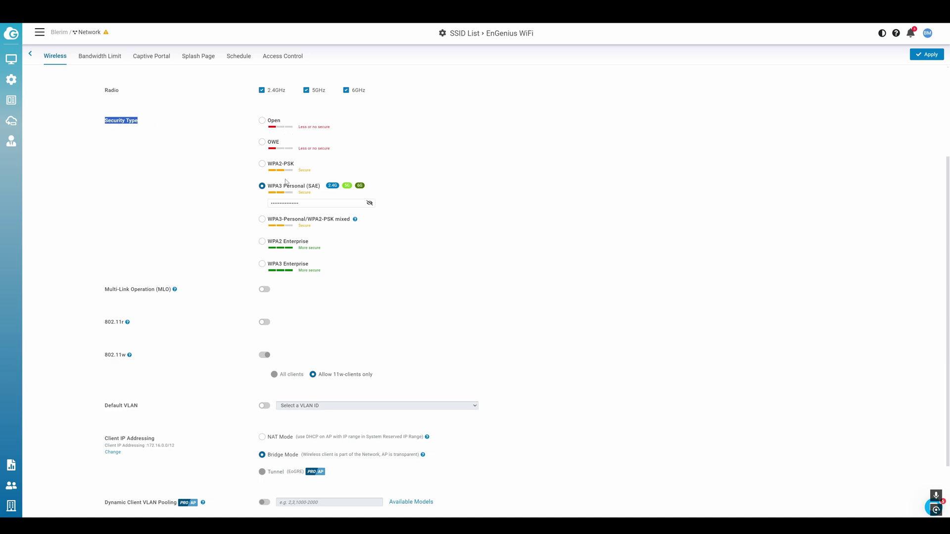
scroll(314, 216, down, 2)
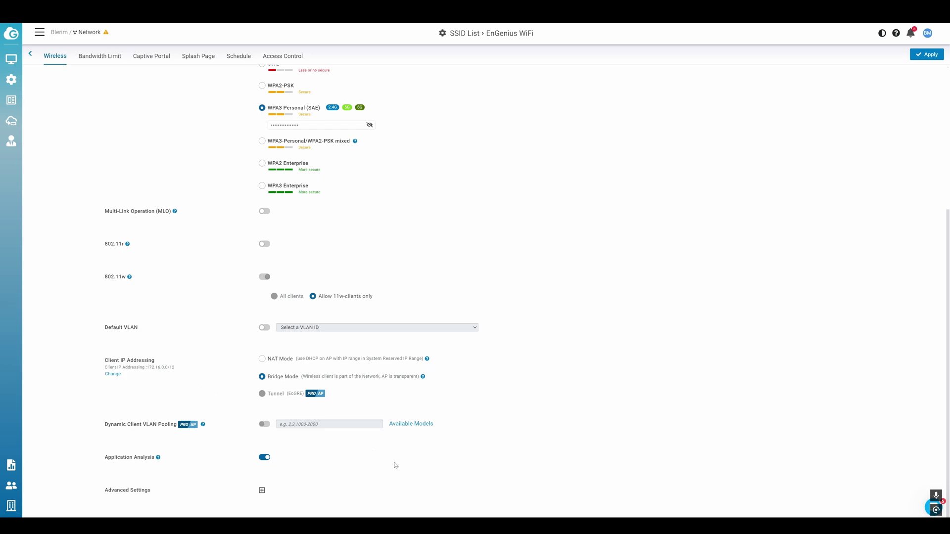
scroll(417, 515, up, 2)
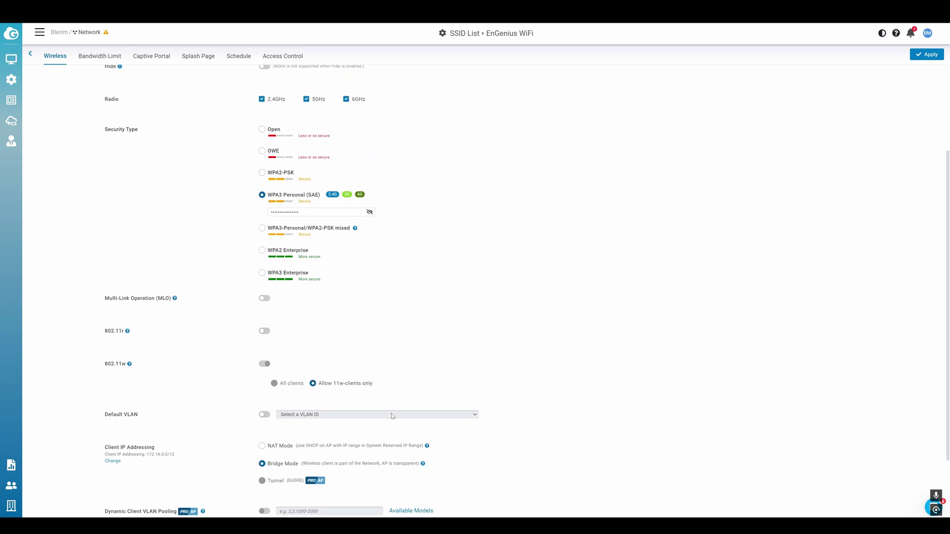
scroll(384, 370, up, 2)
scroll(384, 373, up, 1)
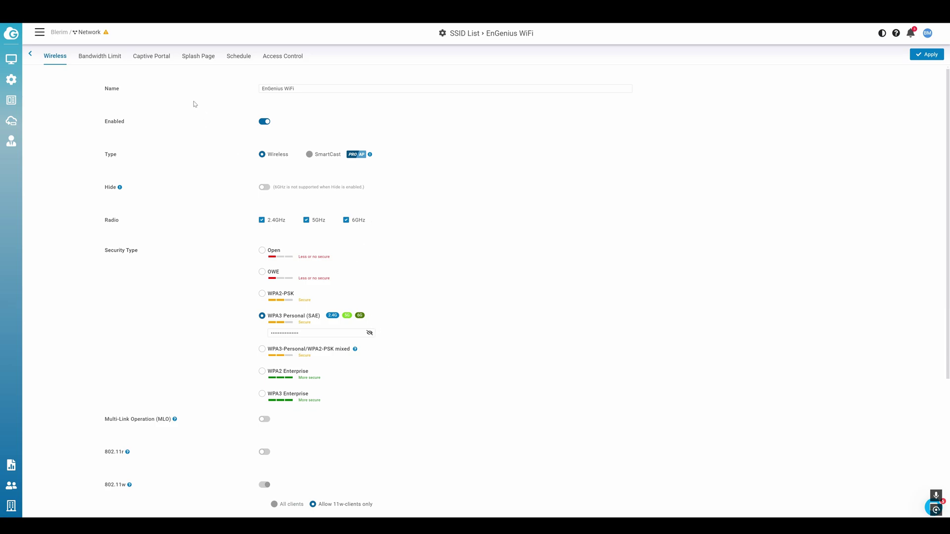
Step: Review the SSID's bandwidth limit, captive portal, splash page, schedule and access control settings, including the Blocklist and VIP List
click(102, 57)
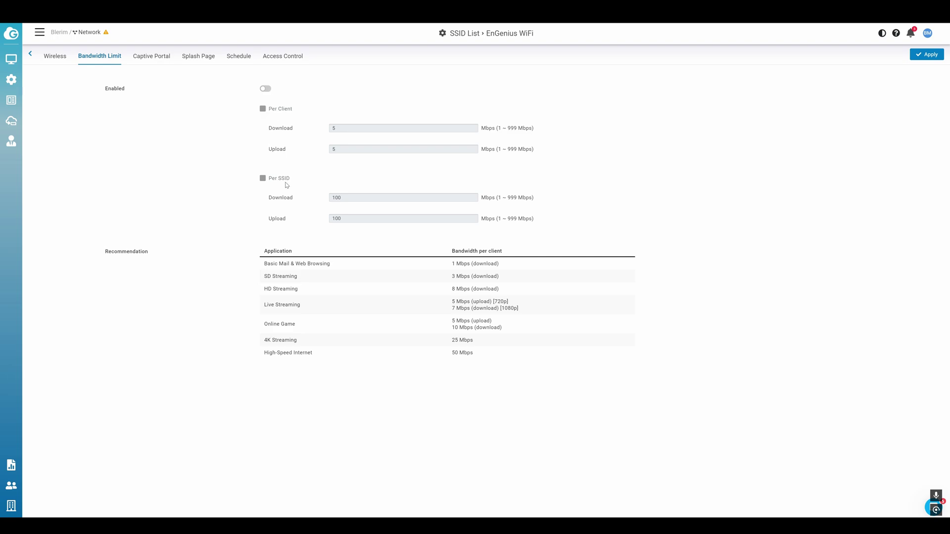
click(152, 56)
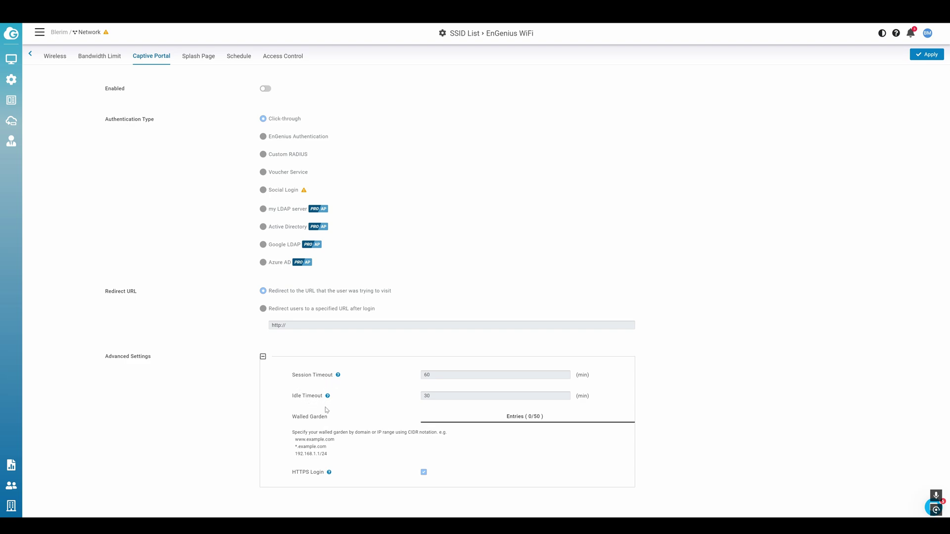
click(199, 56)
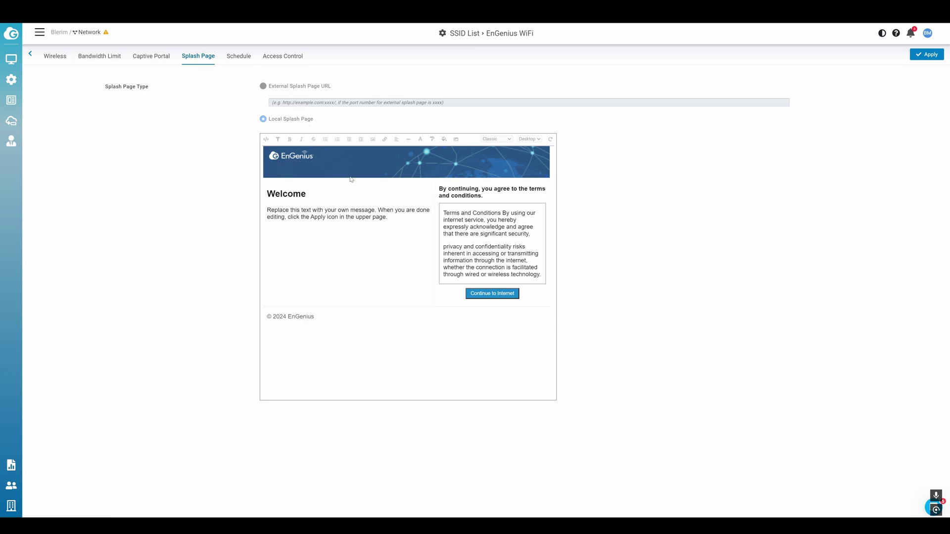
click(238, 56)
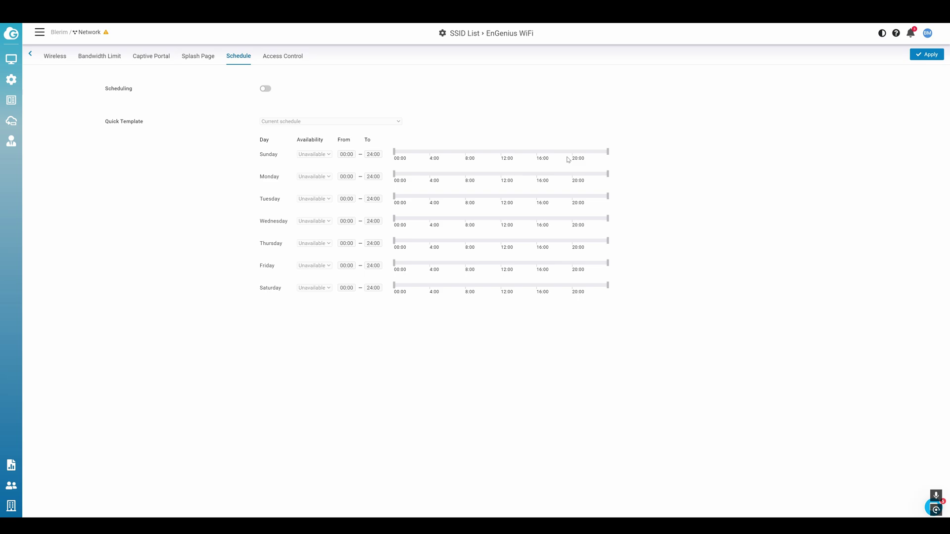
click(289, 57)
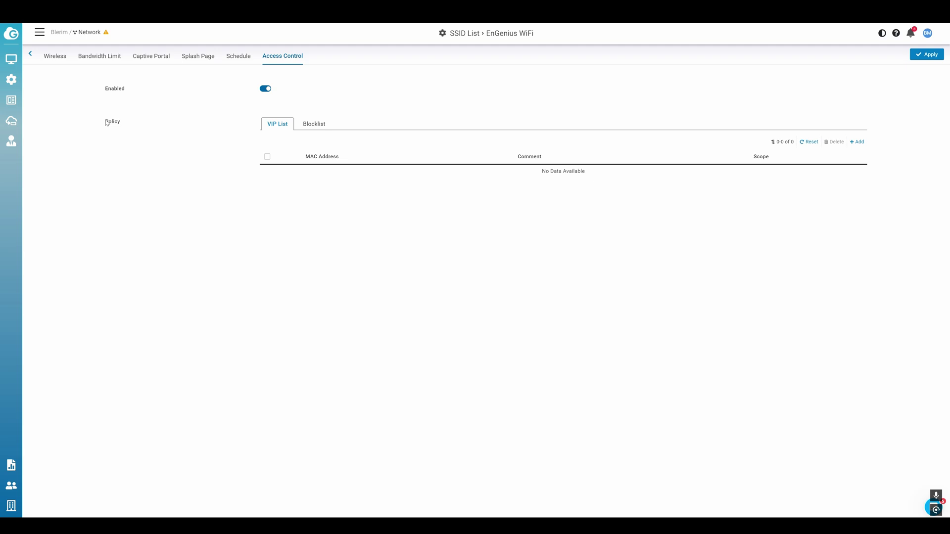
click(313, 124)
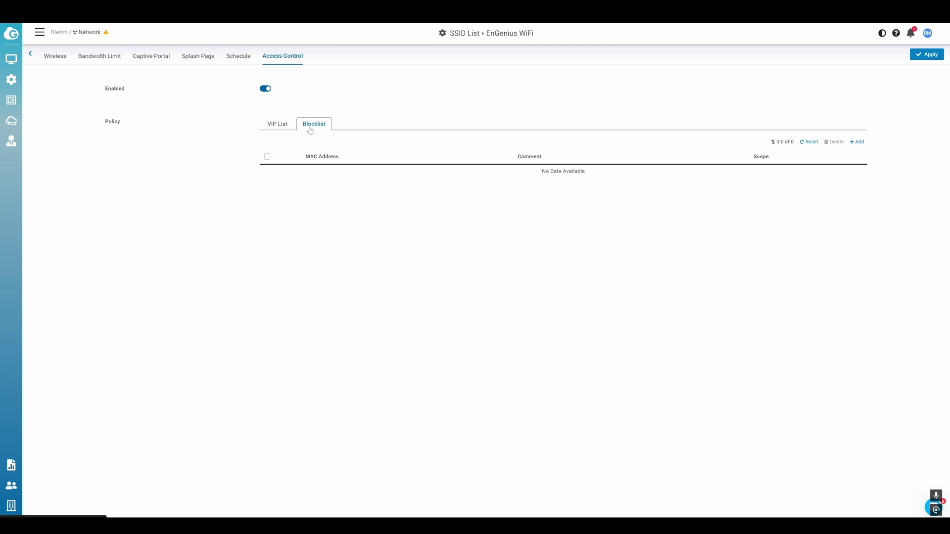
click(277, 125)
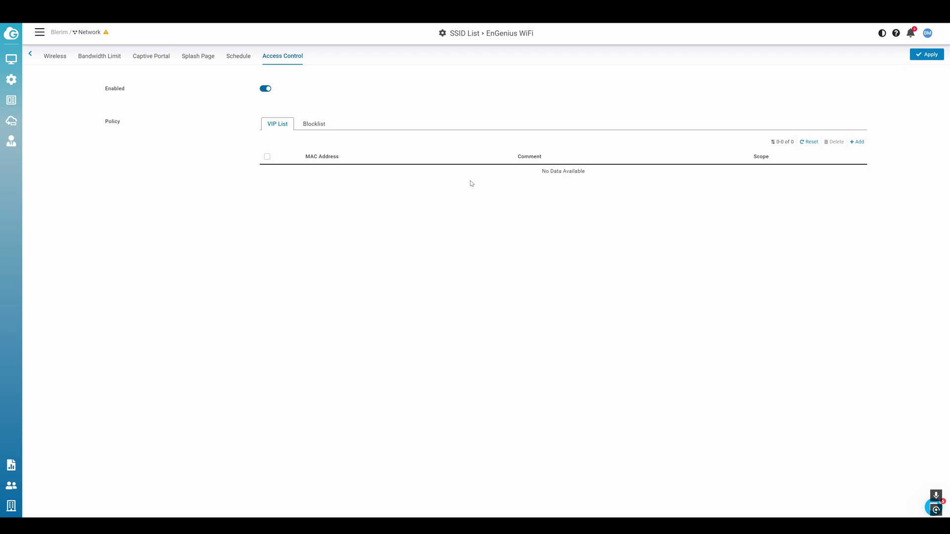
Step: Open the general settings for access points and review the options from LED Light down to WiFi Calling
mouse_move(11, 79)
click(141, 94)
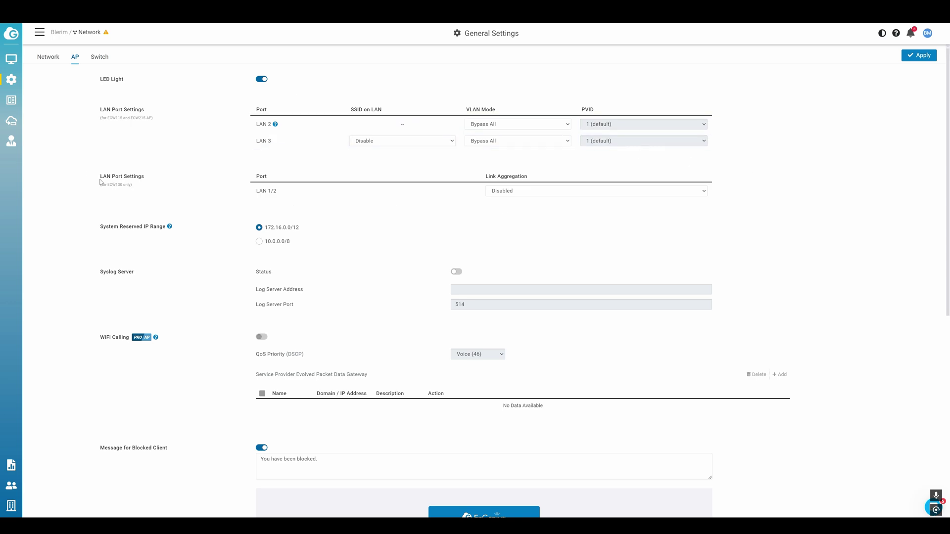
scroll(100, 182, down, 3)
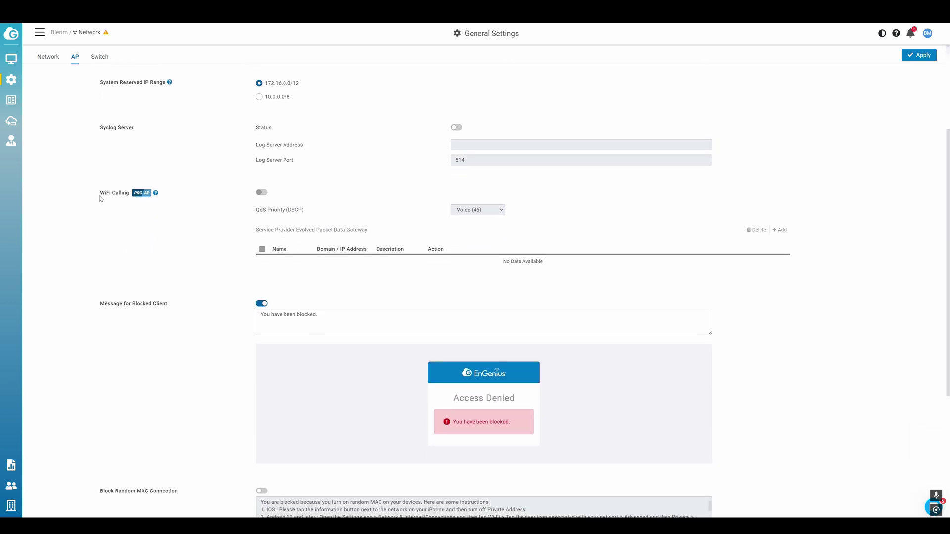
drag(101, 199, 147, 193)
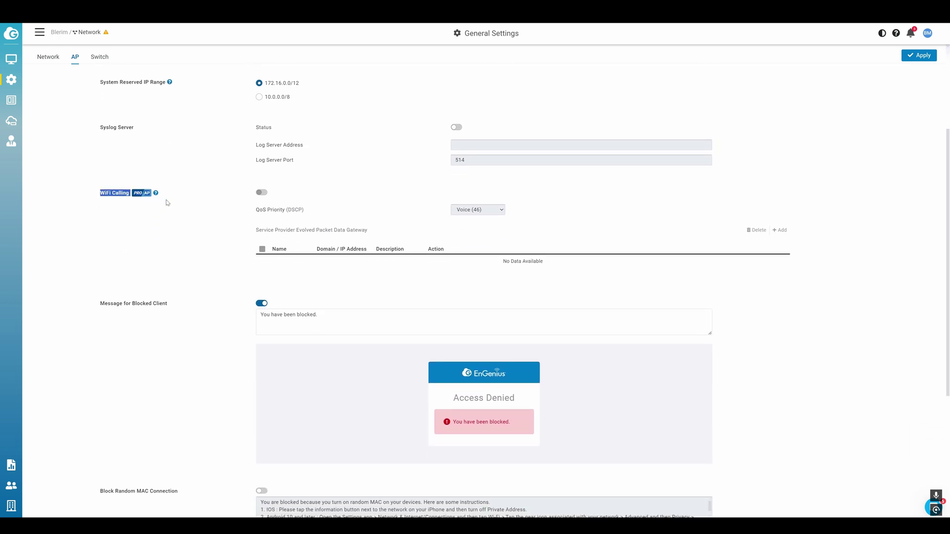
click(140, 280)
Step: Review the blocked client message and random MAC blocking options, and expand the access point Advanced Settings
scroll(114, 312, down, 4)
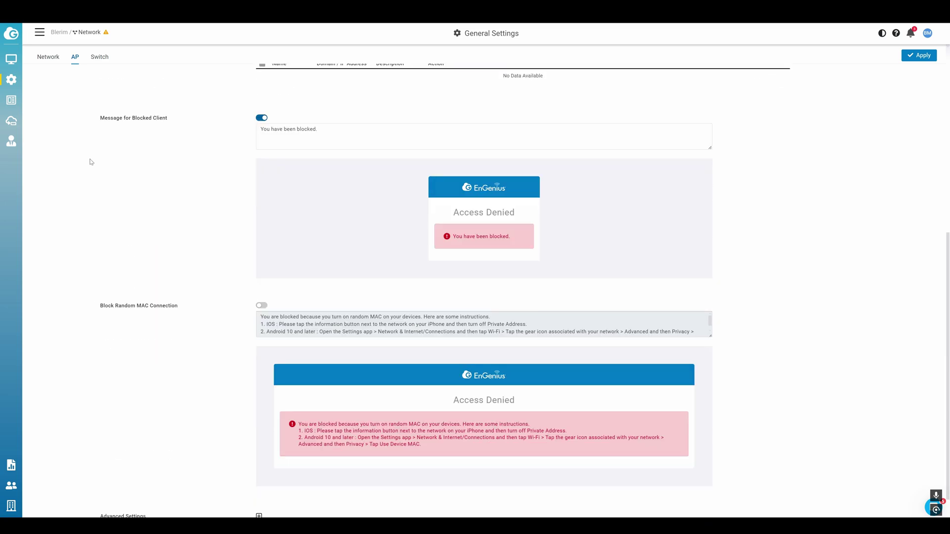
drag(96, 115, 159, 118)
scroll(175, 184, down, 1)
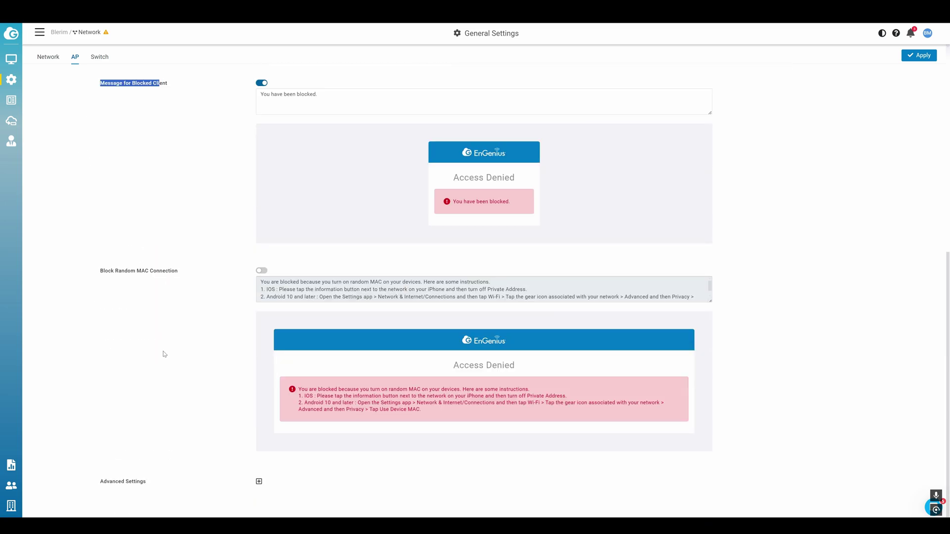
click(259, 483)
scroll(259, 485, down, 4)
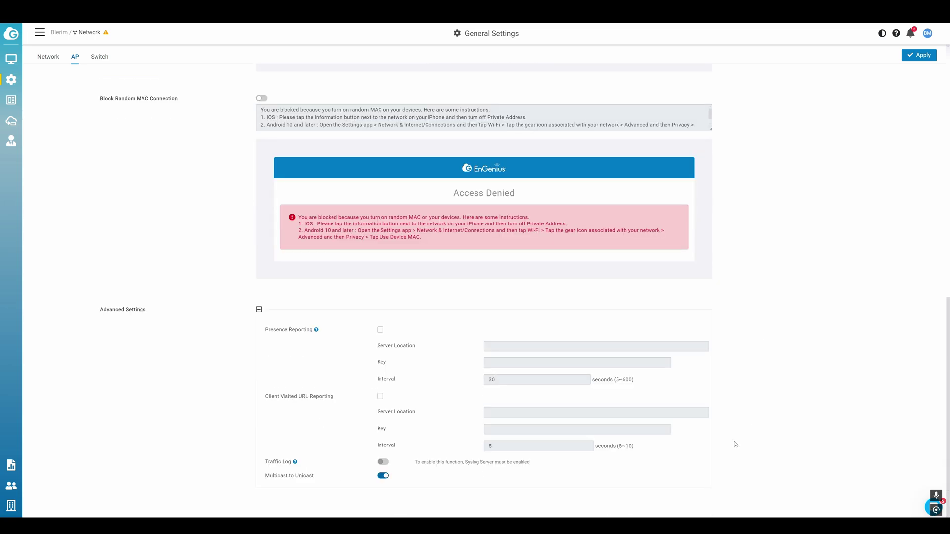
Step: Examine the firmware upgrade, reboot and online entries in the device event log, and open the system events
click(11, 100)
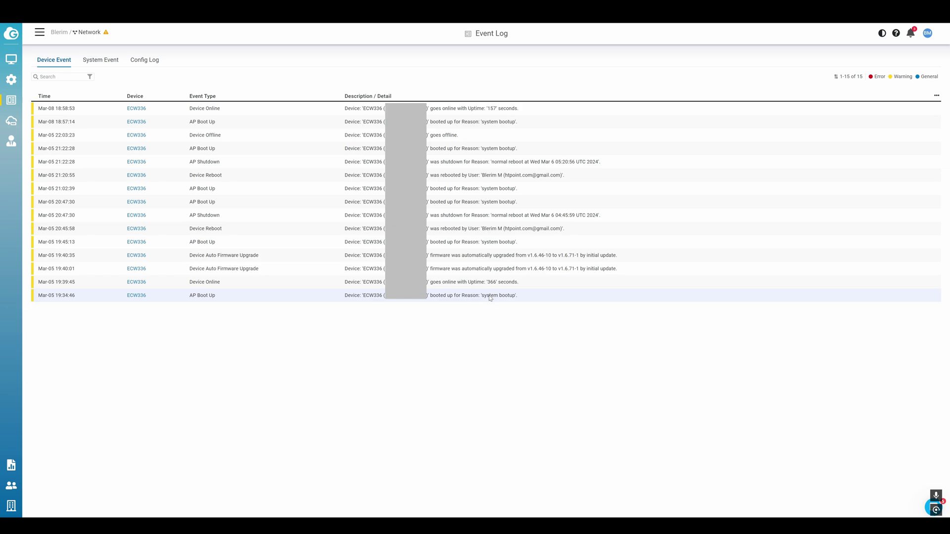
drag(618, 270, 428, 257)
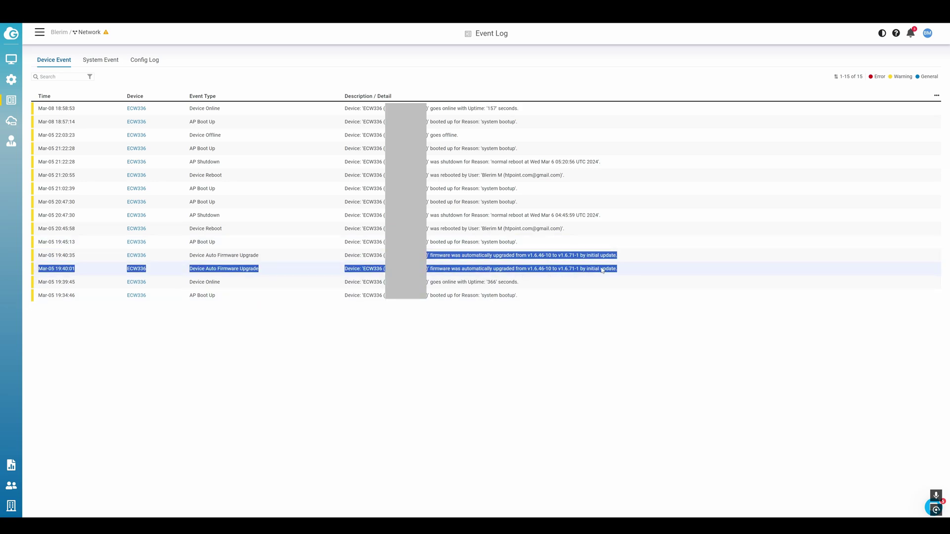
drag(617, 256, 381, 258)
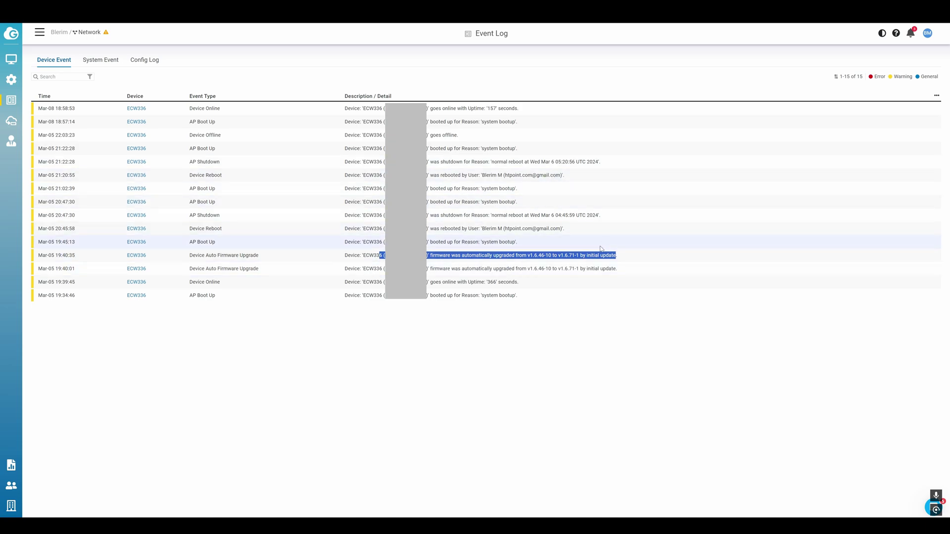
drag(544, 214, 475, 159)
click(462, 138)
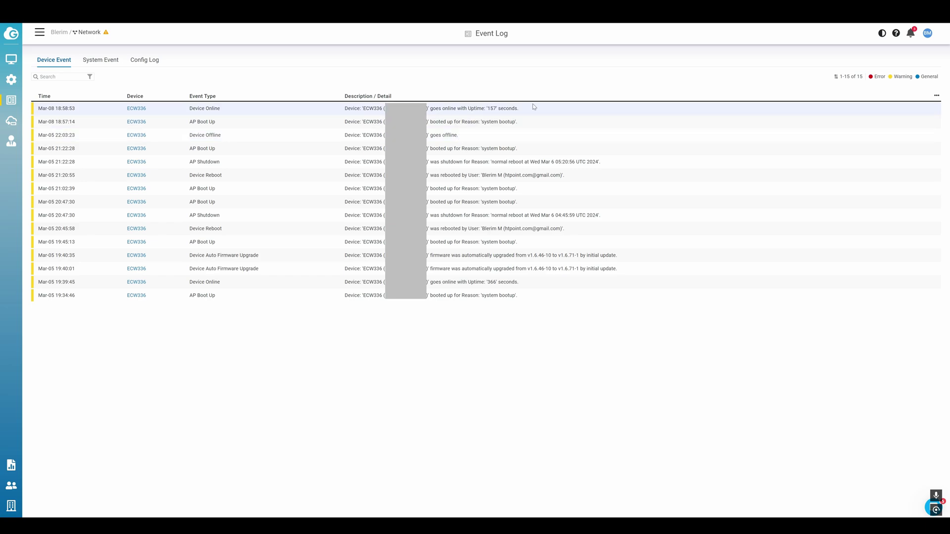
drag(535, 108, 427, 109)
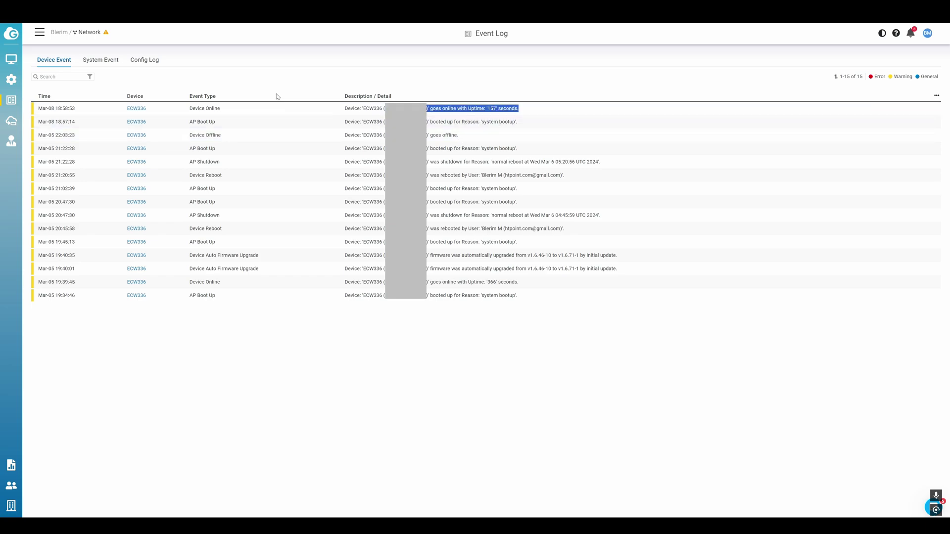
click(102, 60)
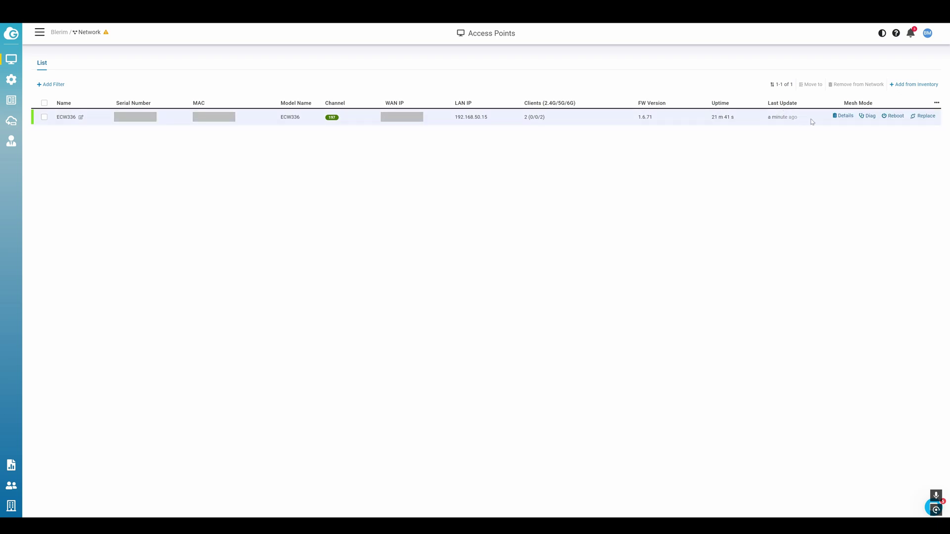
Step: Open diagnostics for the ECW336 access point and look through its Activity, Internet Connectivity, Traceroute and Packet Capture panels
click(868, 116)
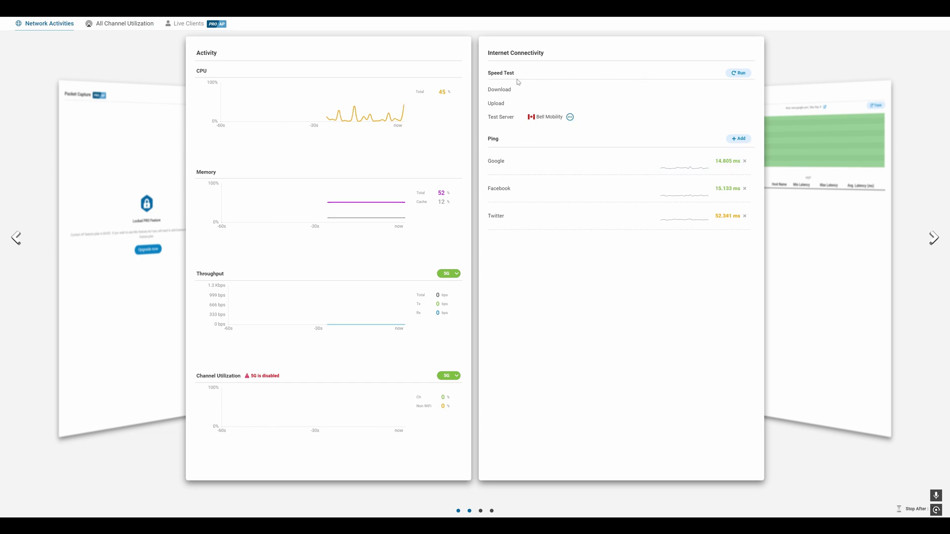
click(934, 238)
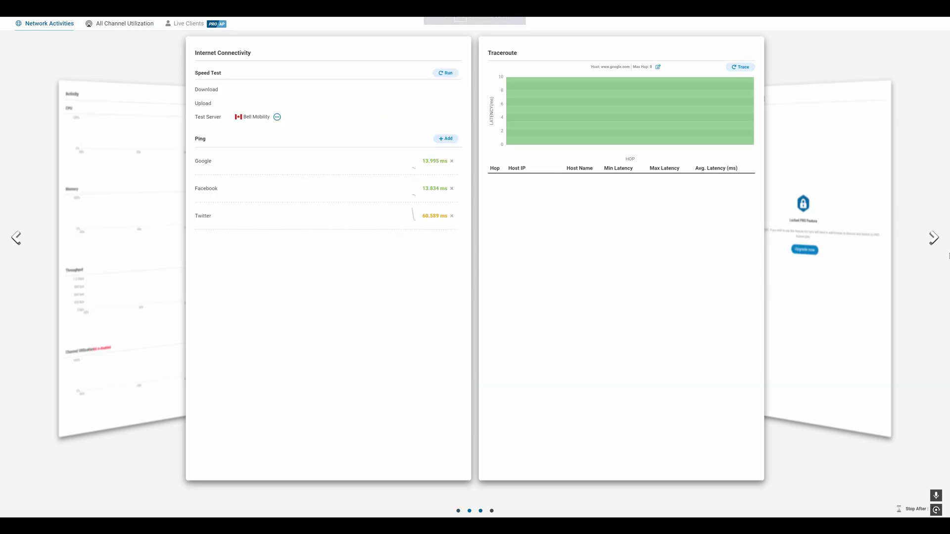
click(933, 237)
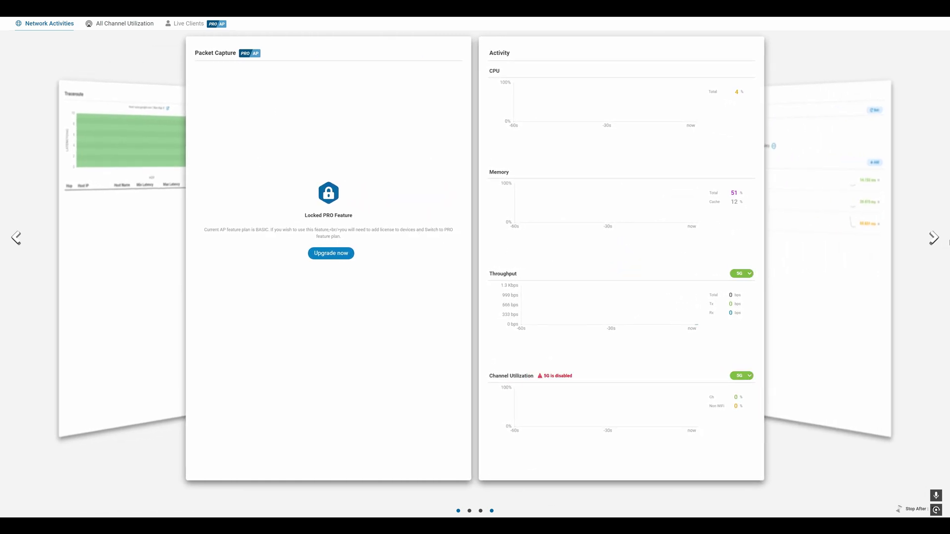
click(934, 238)
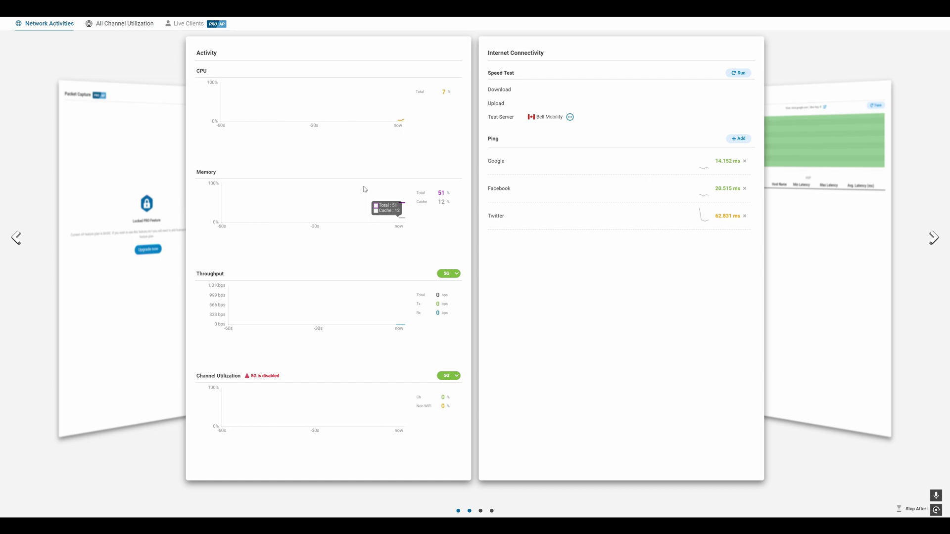